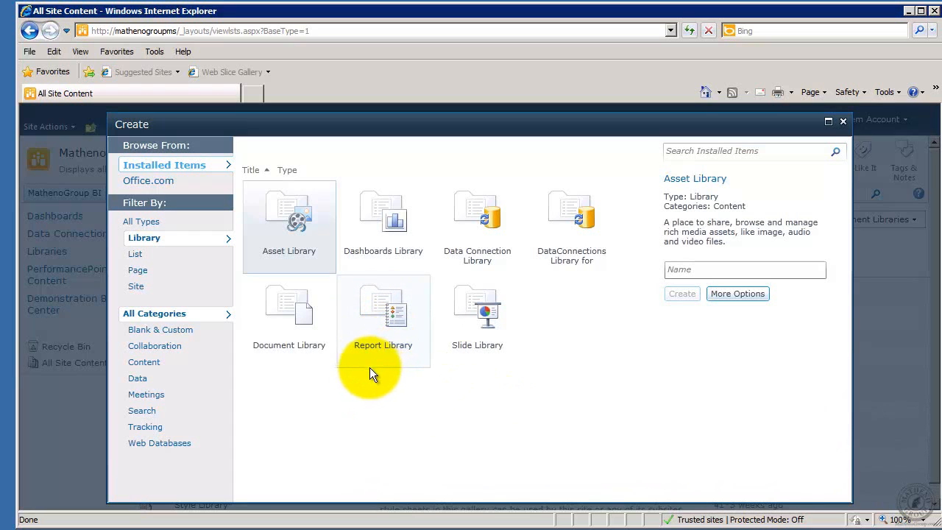
- Close the Create dialog and review the activation status of the site collection features in the site settings
left_click(842, 121)
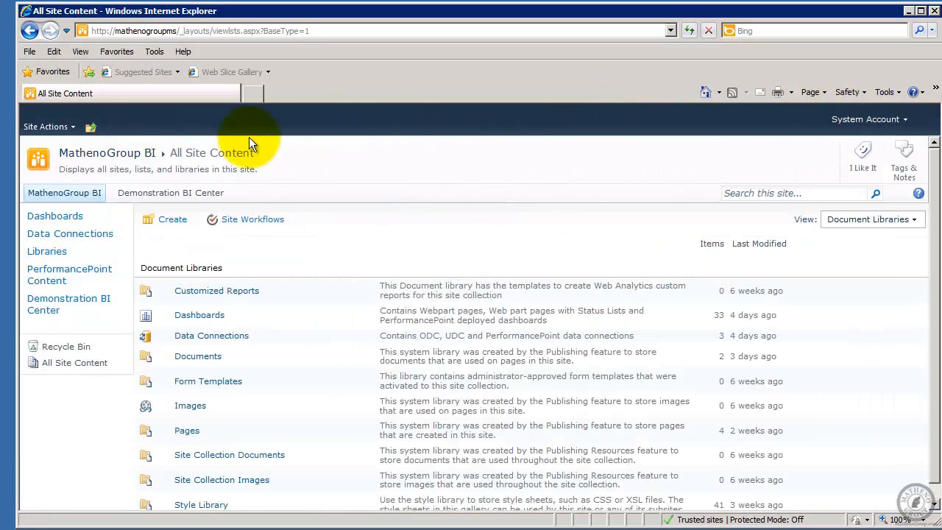
left_click(57, 131)
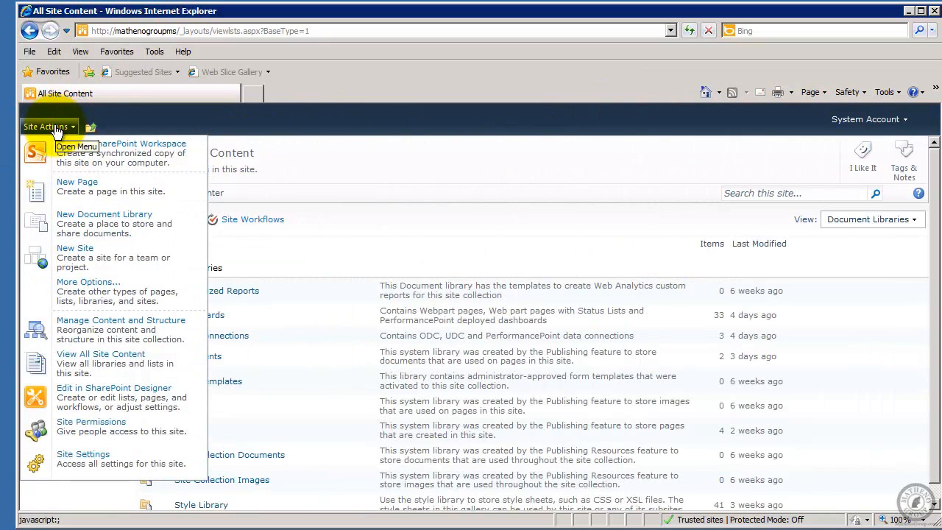
left_click(93, 459)
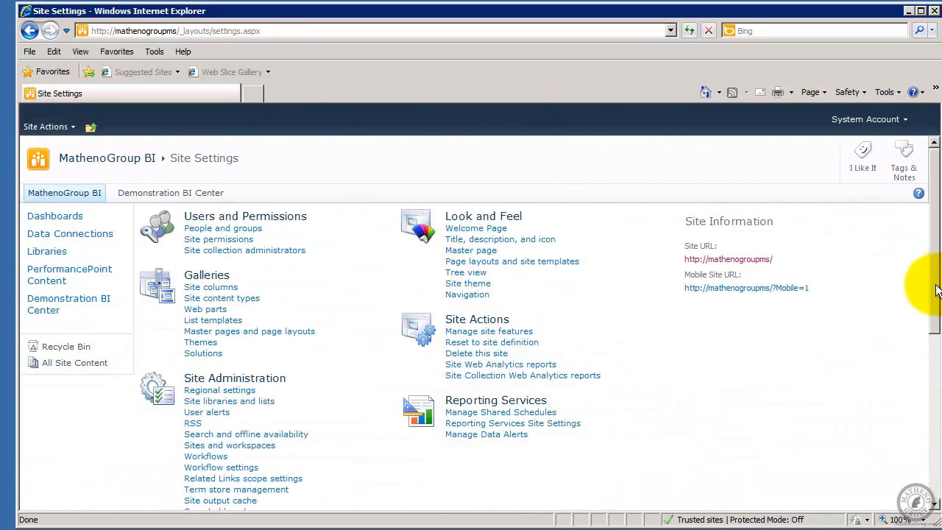
left_click_drag(936, 291, 936, 435)
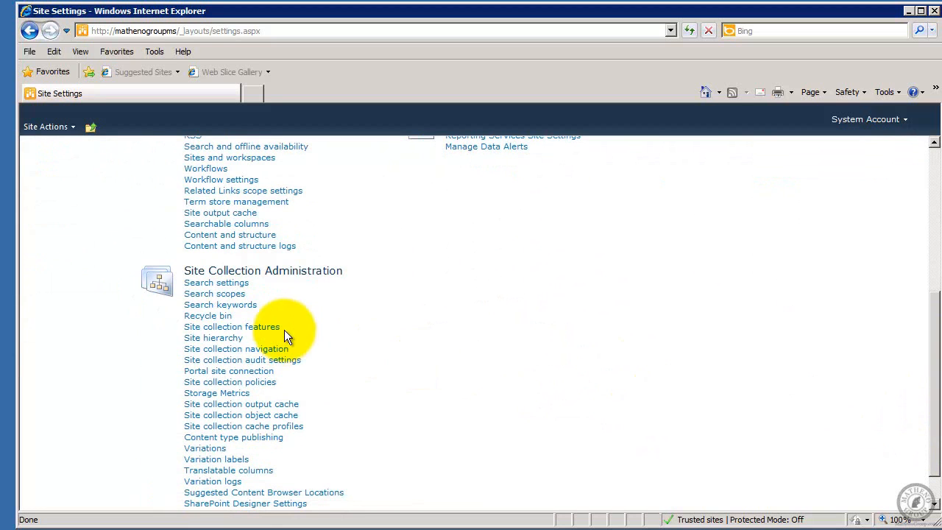
left_click(219, 331)
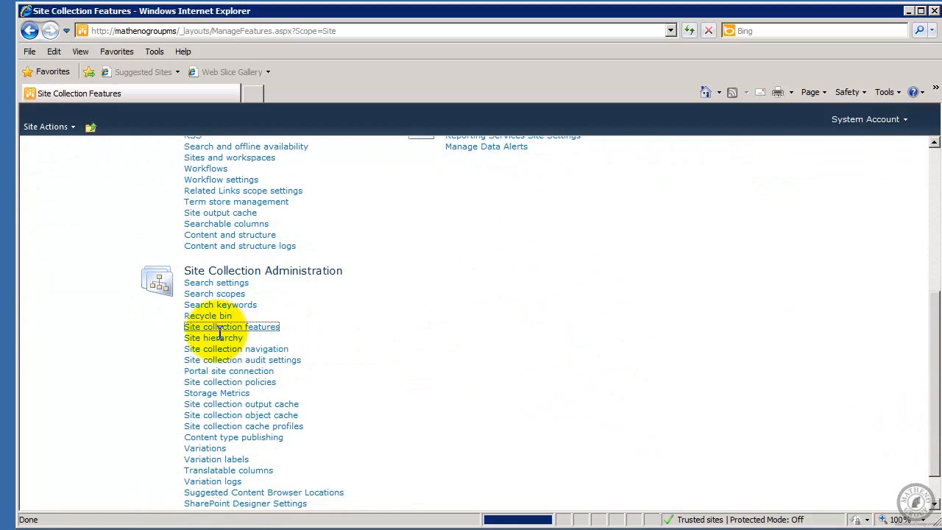
left_click_drag(936, 256, 934, 443)
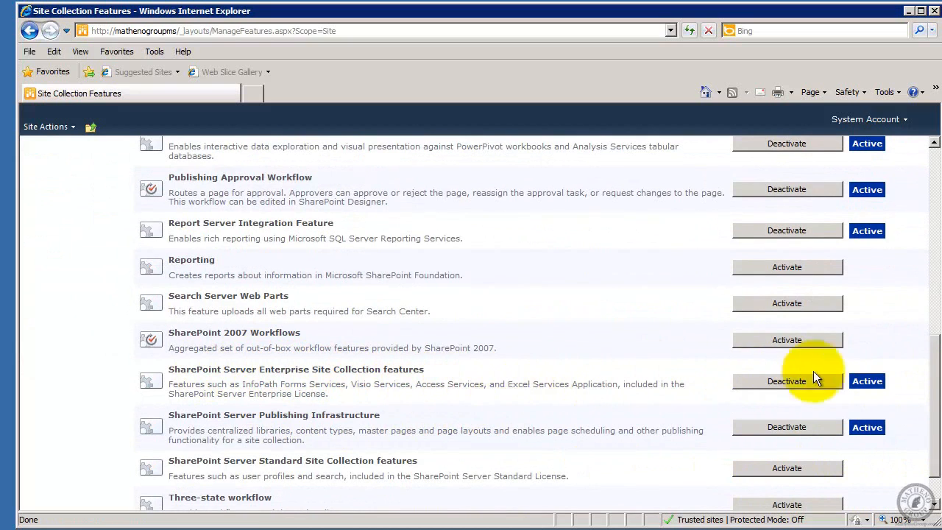
left_click_drag(934, 374, 933, 147)
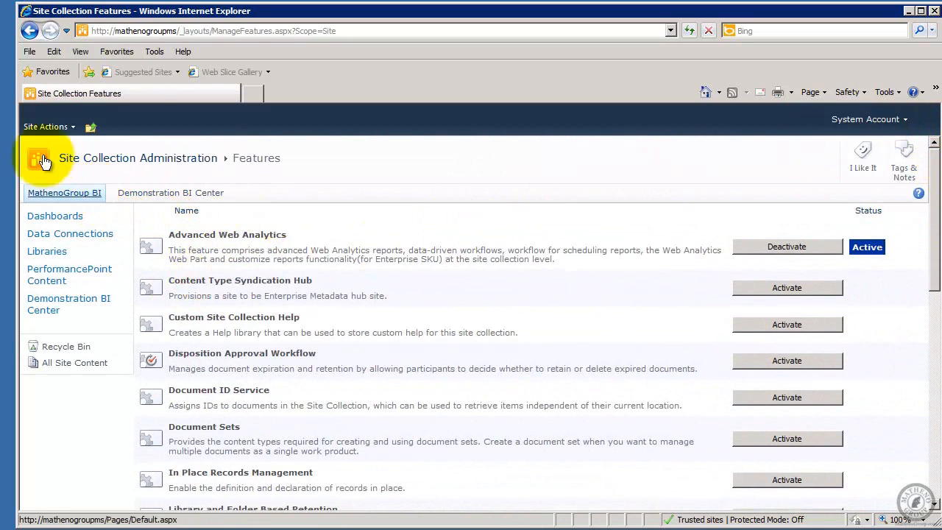
- Review the activation status of the site-level features for MathenoGroup BI, including PerformancePoint Services and SharePoint Server Enterprise
left_click(38, 129)
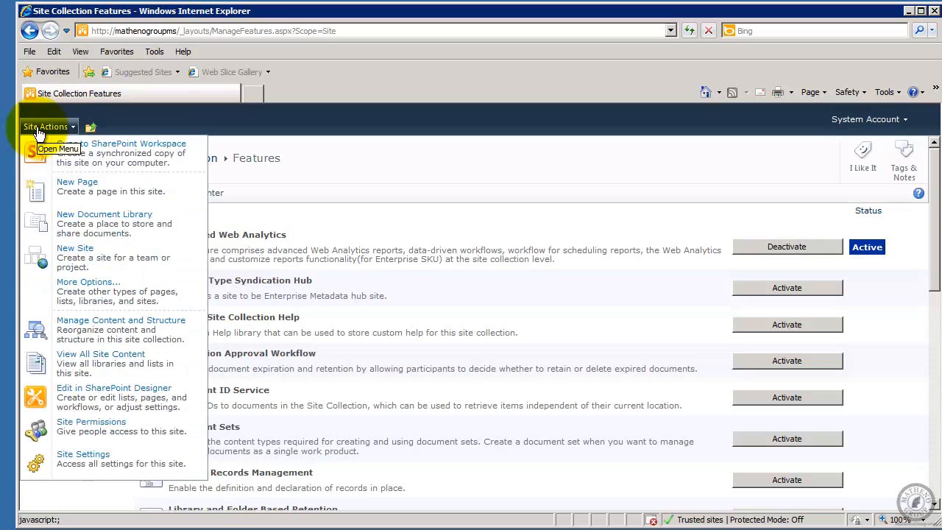
left_click(68, 457)
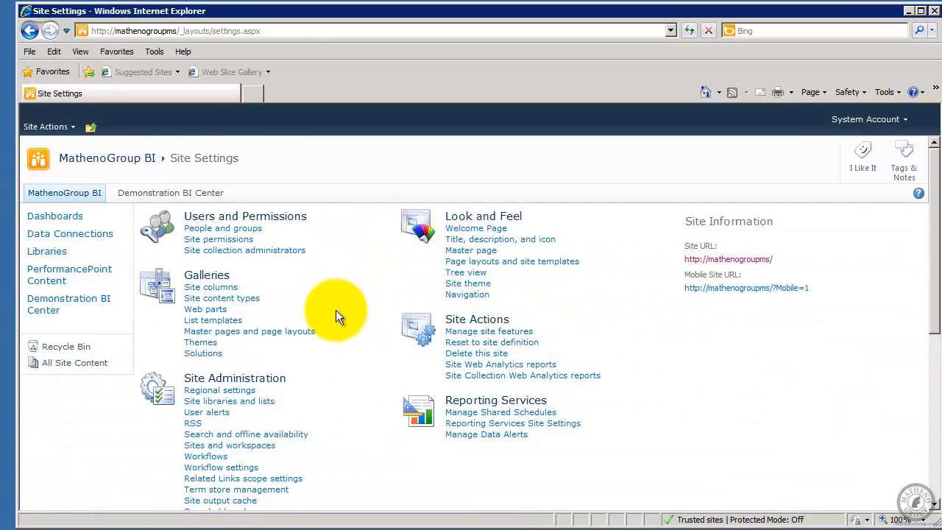
left_click(486, 333)
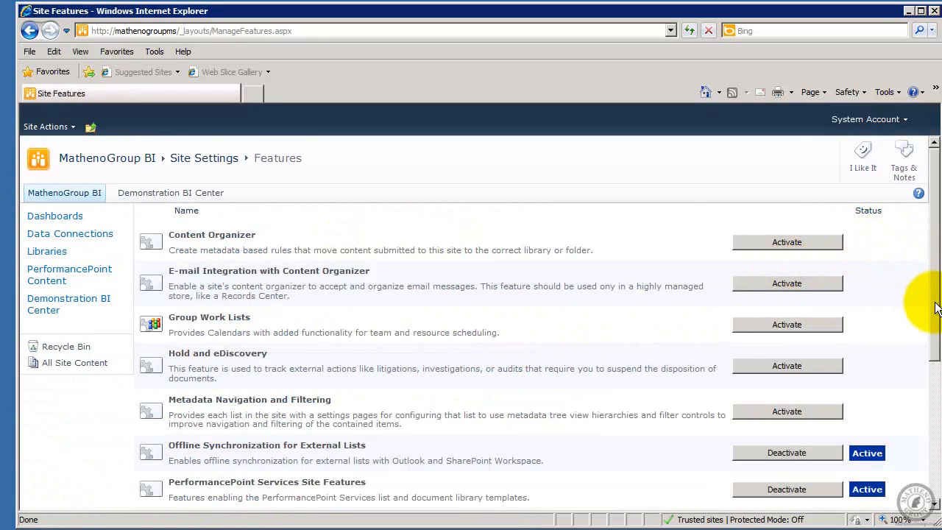
left_click_drag(934, 269, 939, 456)
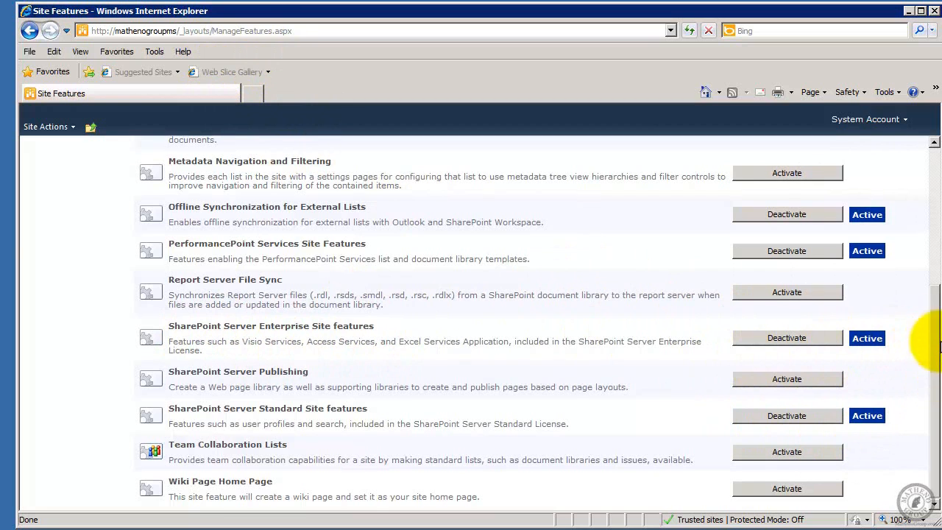
scroll(918, 295, "up", 3)
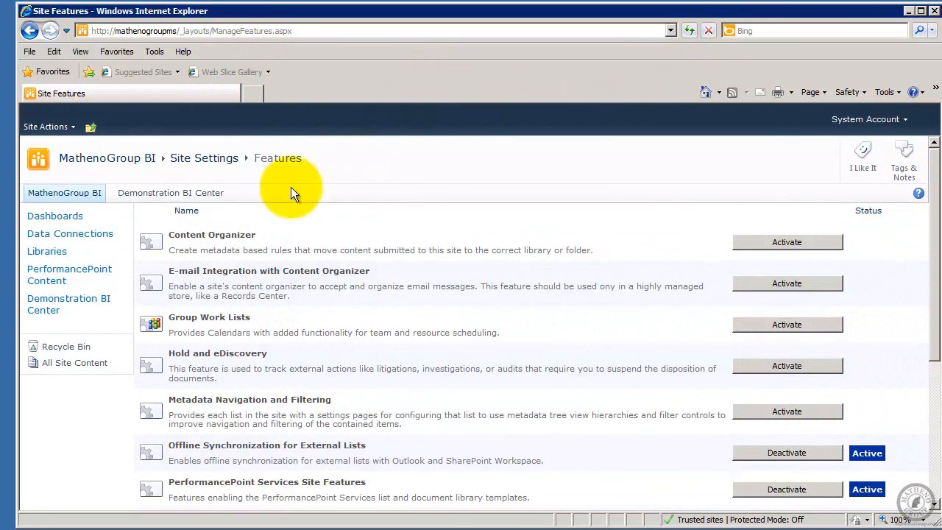
left_click(48, 127)
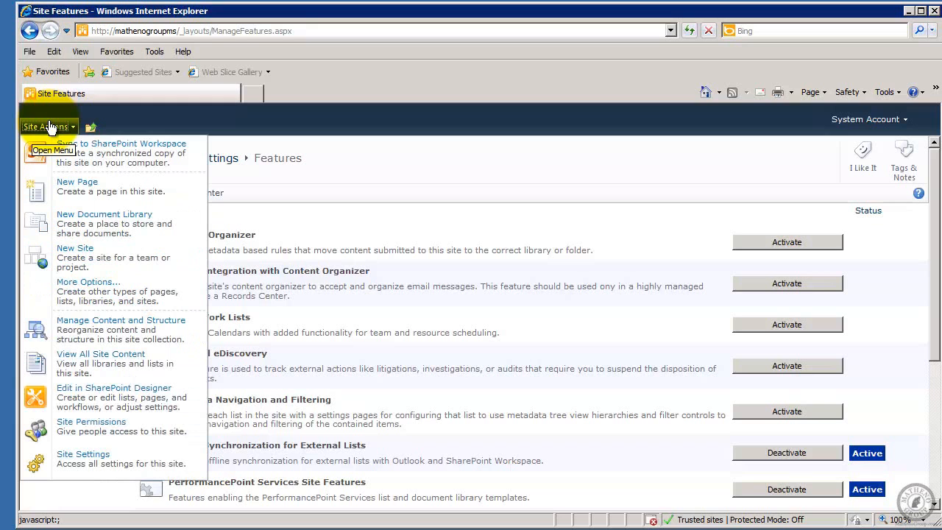
left_click(502, 169)
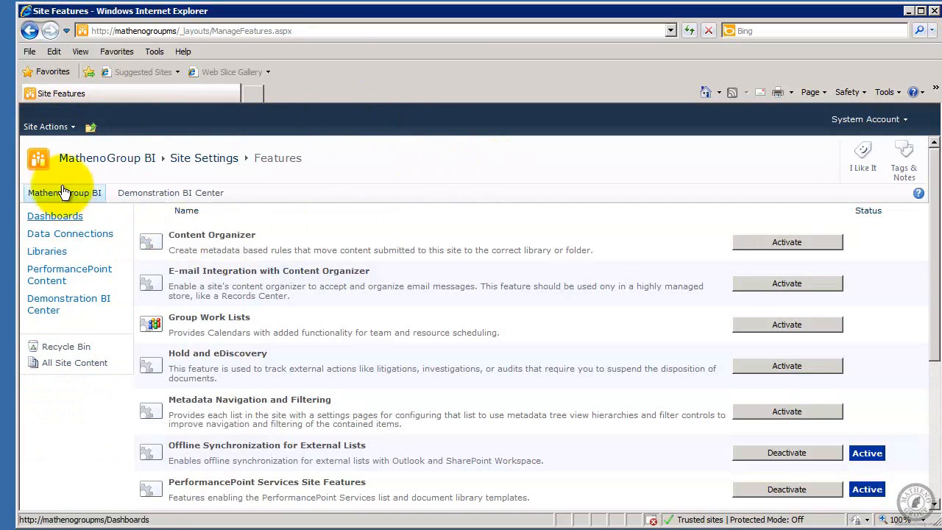
- Start creating a new library in the MathenoGroup BI site and choose the Report Library template
left_click(105, 159)
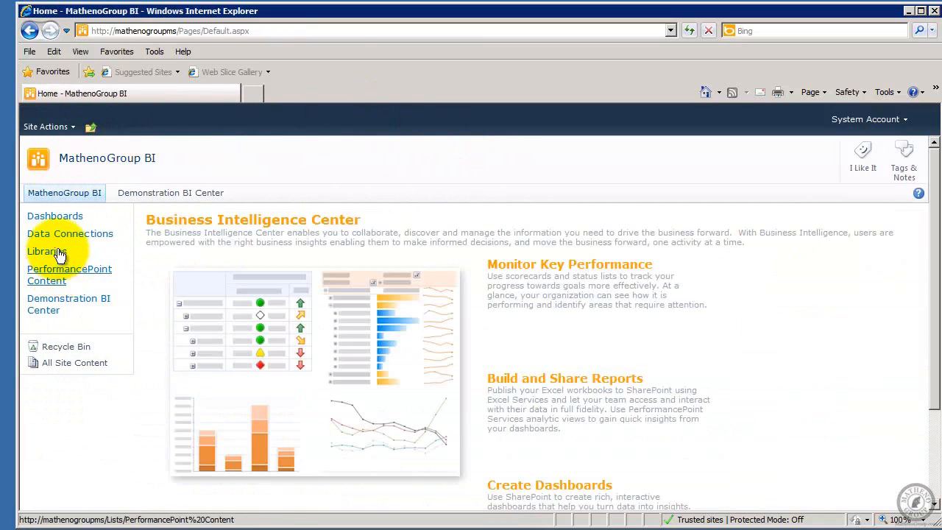
left_click(56, 255)
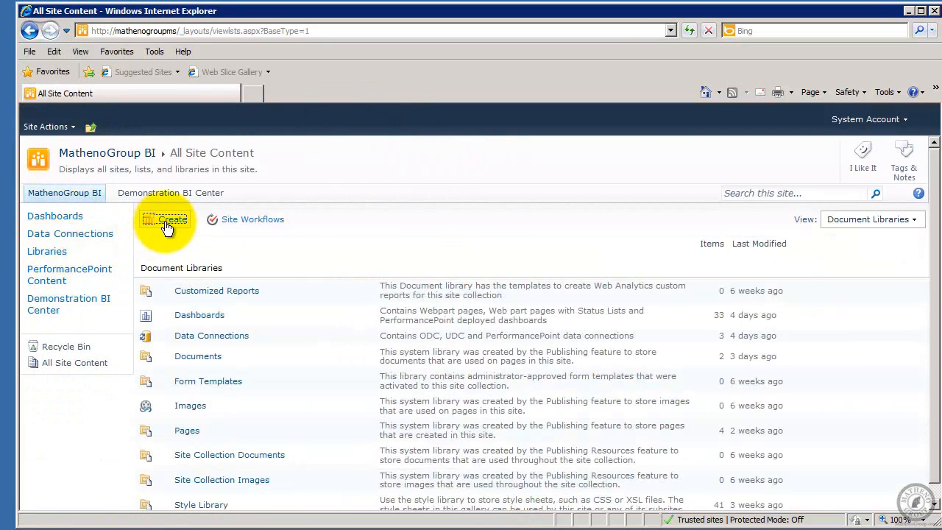
left_click(168, 224)
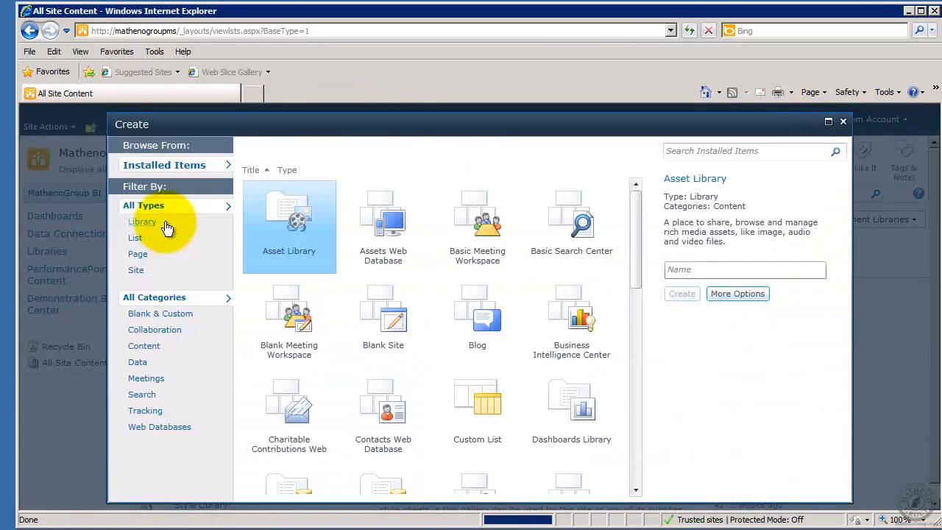
left_click(145, 237)
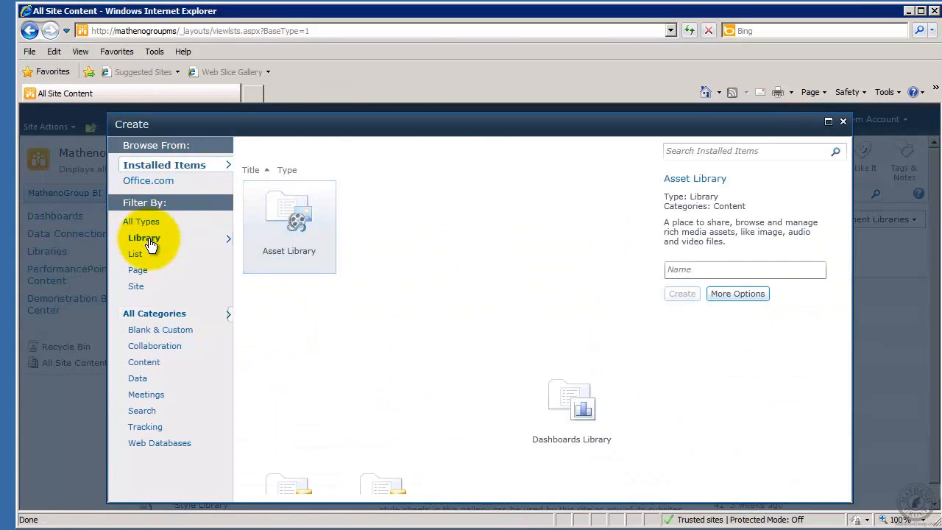
left_click(392, 313)
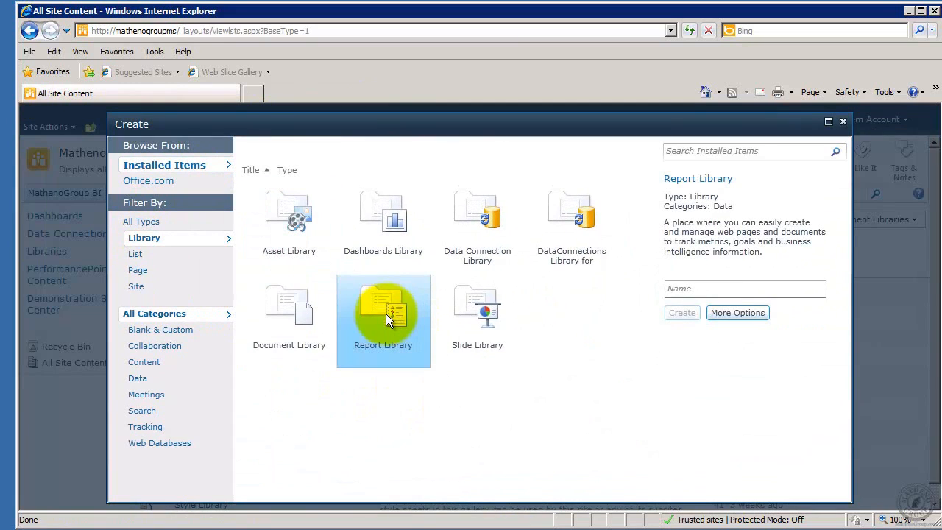
- Name the report library "R and D Excel Reports", review its additional options and create it
left_click(705, 290)
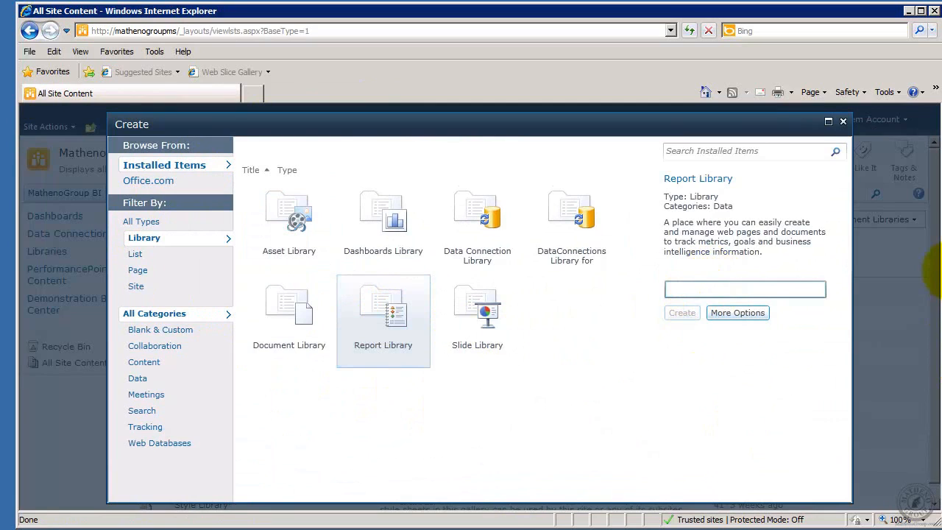
type("R and D Excel Reports")
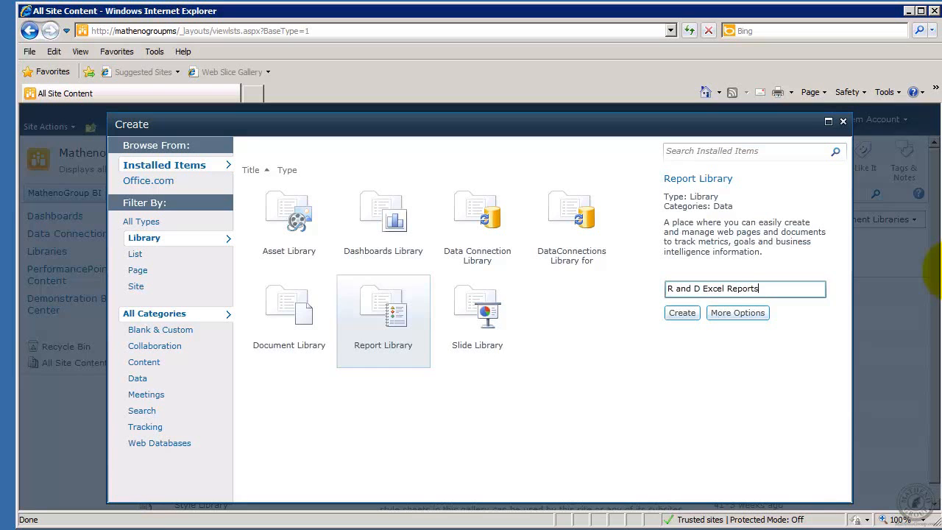
left_click(752, 315)
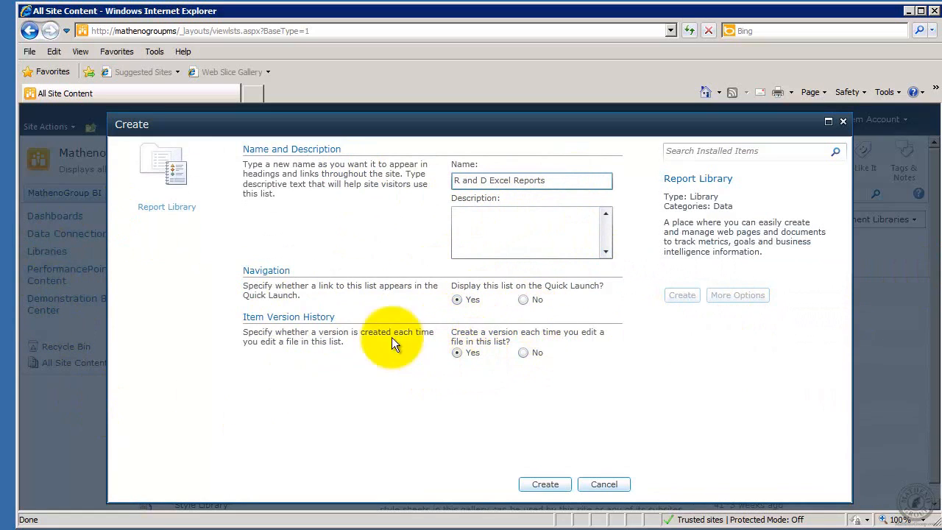
left_click(555, 483)
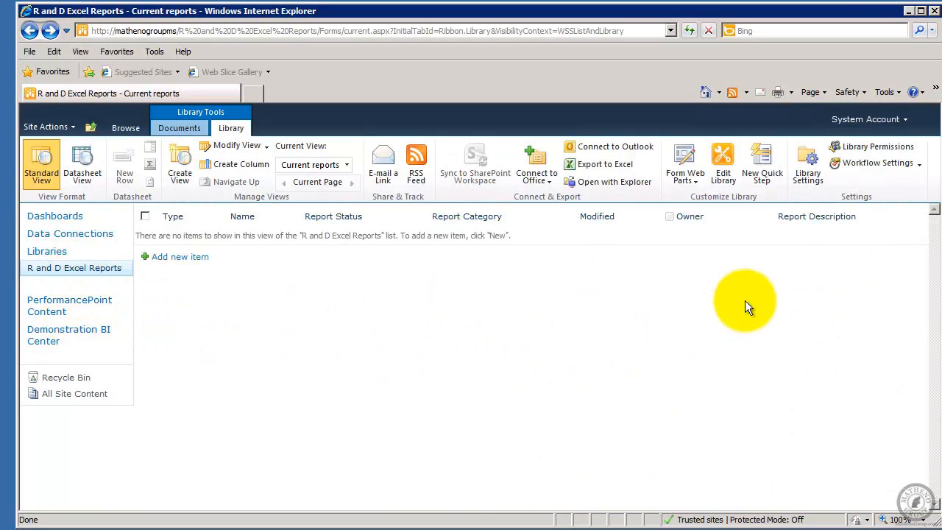
- Examine the general settings, content types and columns in the R and D Excel Reports library settings
left_click(802, 164)
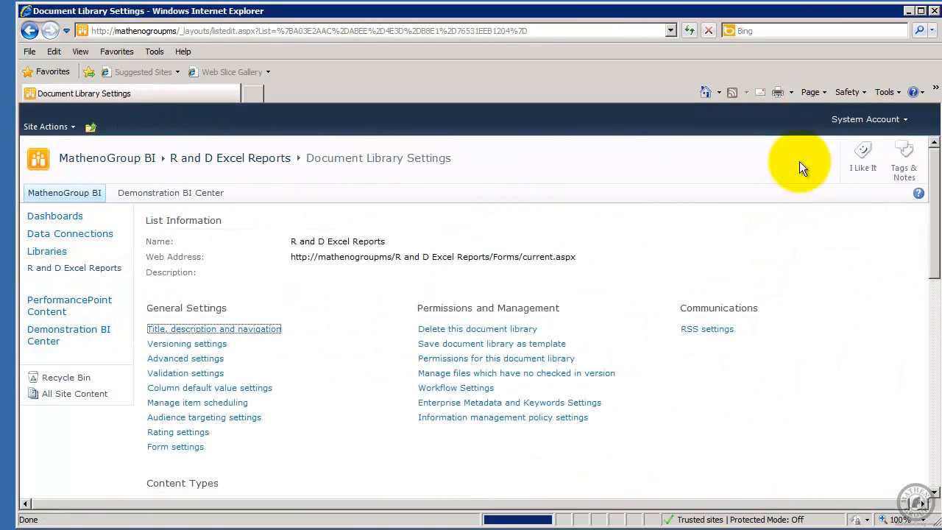
left_click_drag(933, 231, 936, 396)
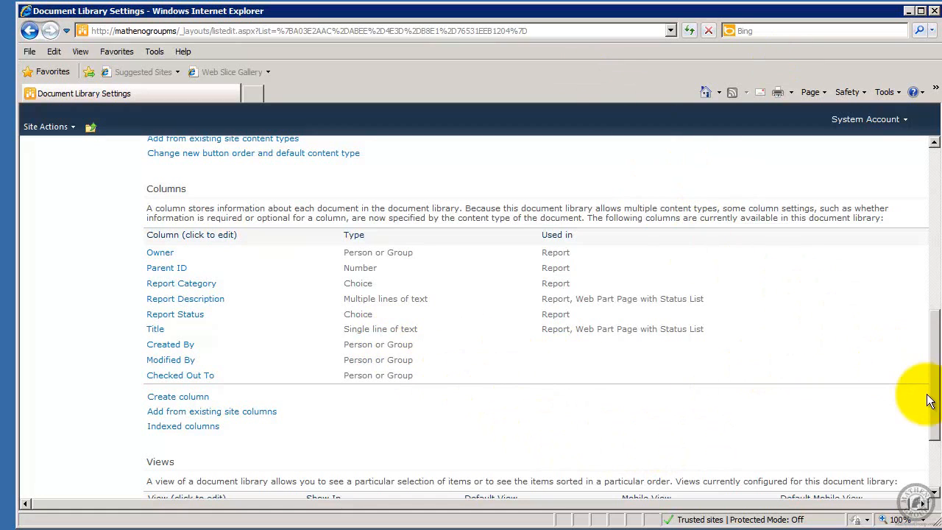
scroll(925, 410, "up", 2)
scroll(925, 409, "up", 10)
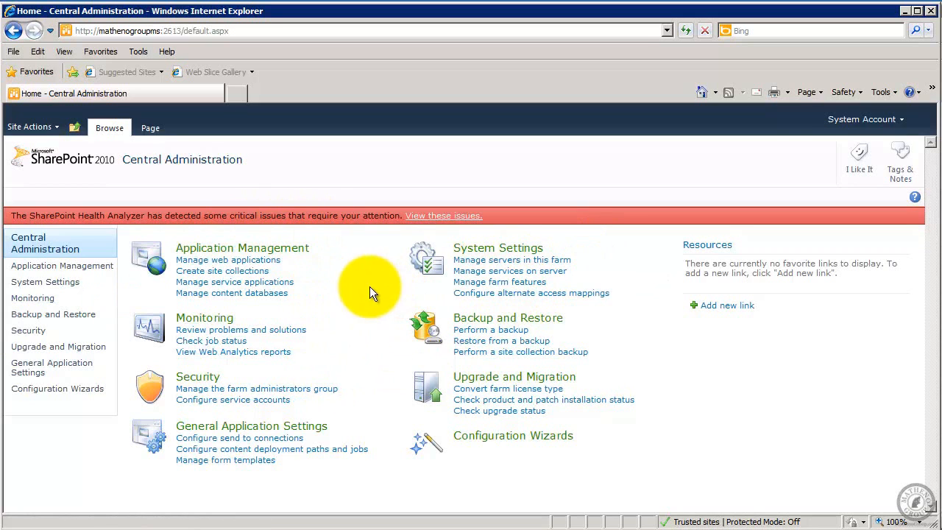
- In Central Administration, start adding a trusted file location for the Excel Services Application
left_click(210, 283)
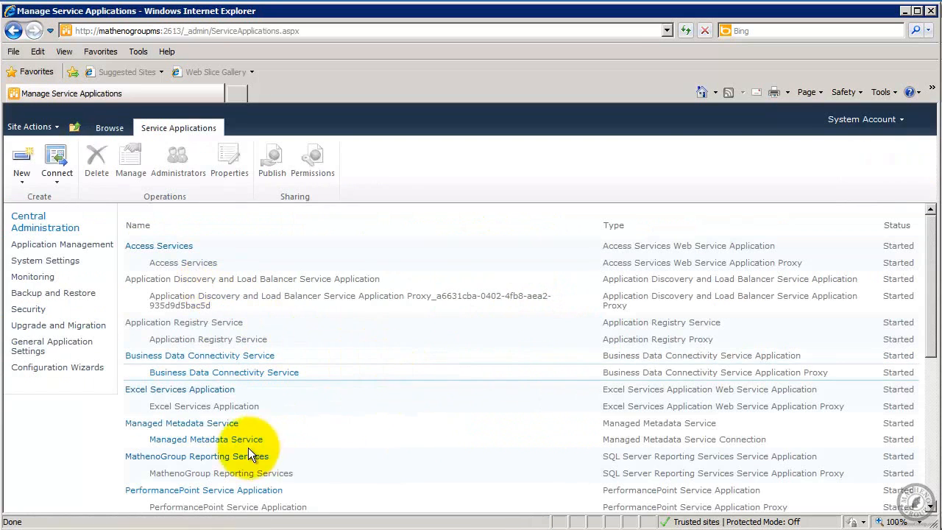
left_click(179, 395)
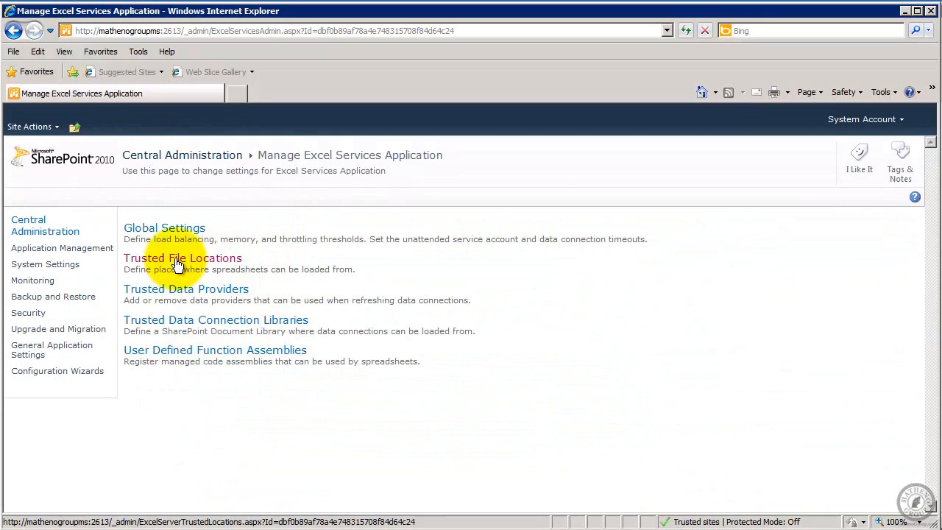
left_click(177, 259)
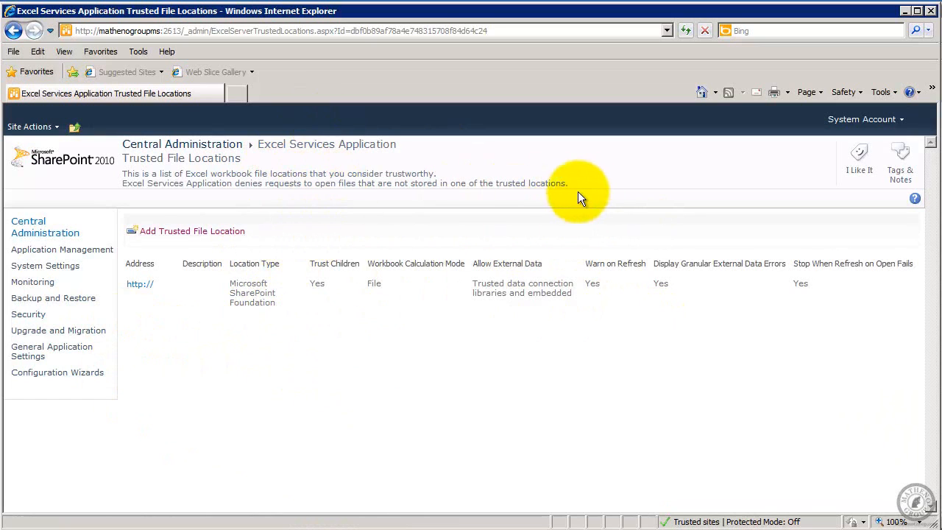
left_click(212, 233)
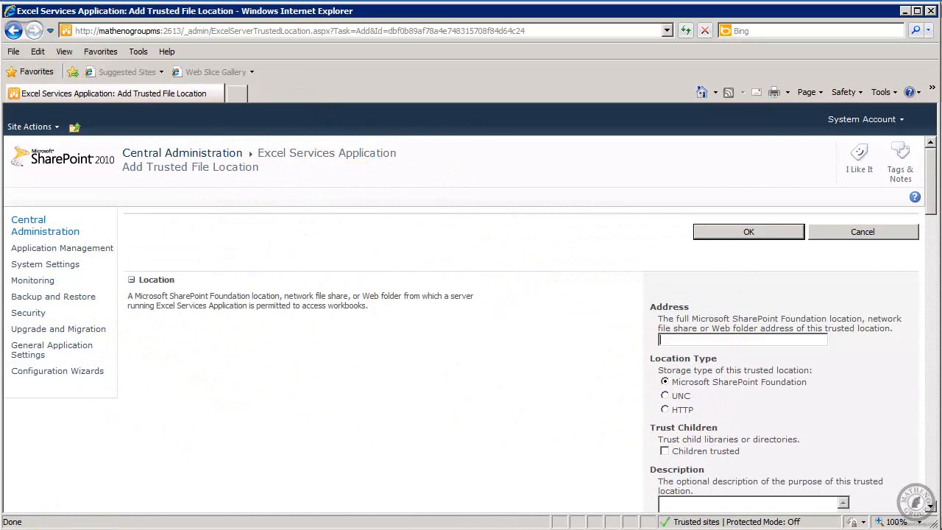
- Copy the R and D Excel Reports library's URL and paste it as the trusted location's address
key("alt+Tab")
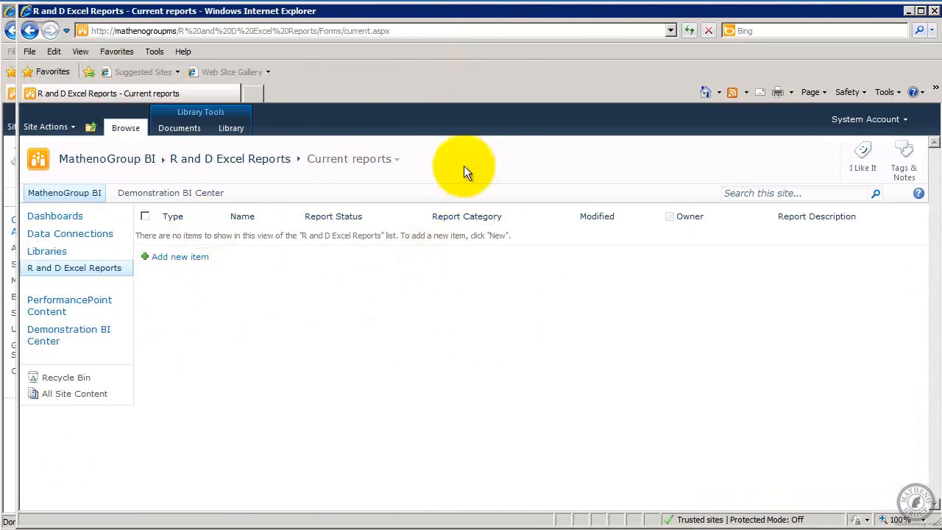
left_click(417, 31)
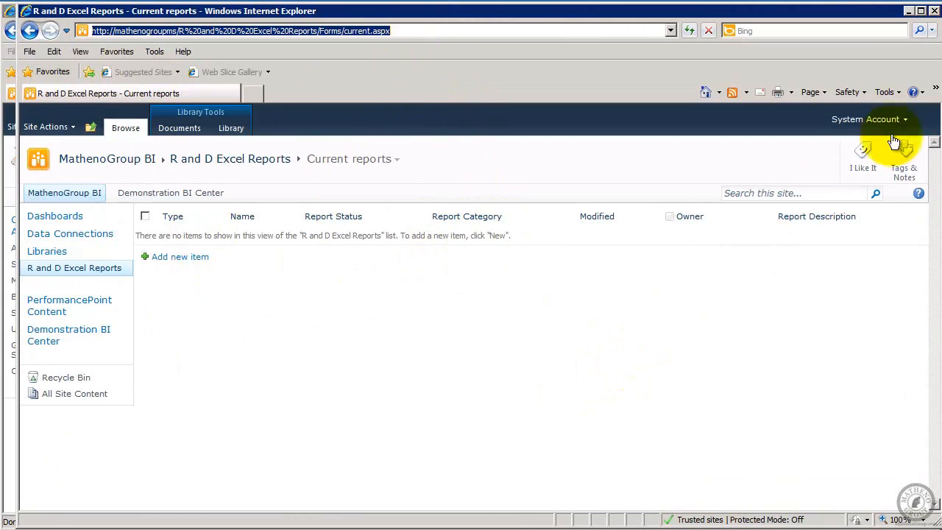
key("alt+Tab")
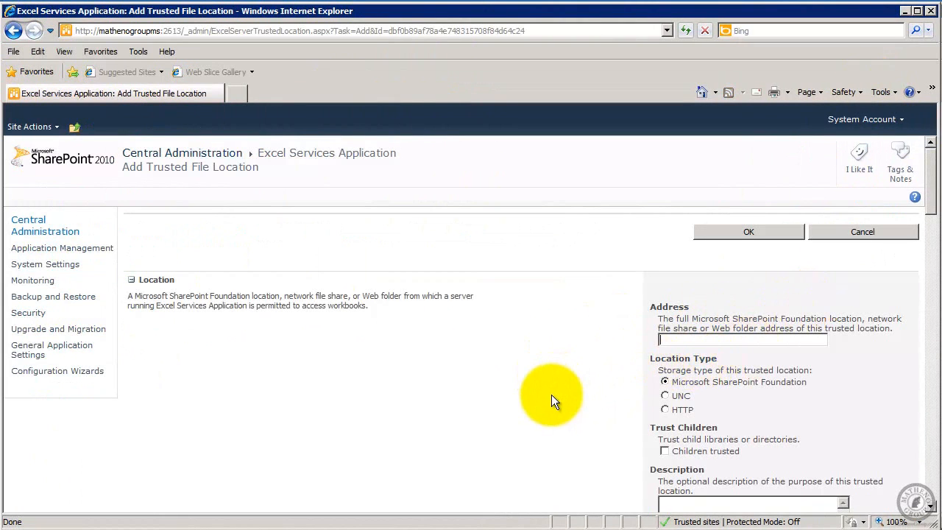
key("ctrl+v")
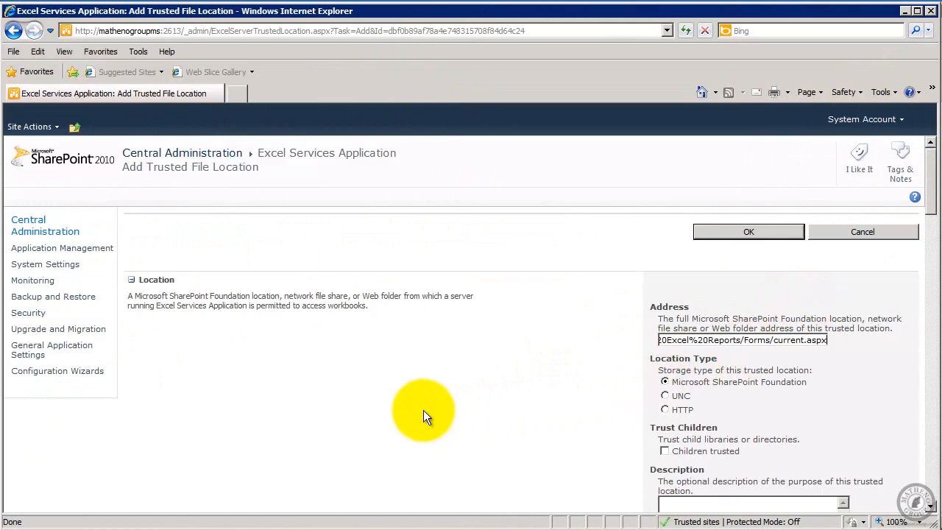
- Trim "Forms/current.aspx" from the end of the address so it ends at the R and D Excel Reports library, and save the trusted location
key("Left")
key("Left")
key("Left")
key("Left")
key("Left")
key("Left")
key("Left")
key("Left")
key("Left")
key("Left")
key("Left")
key("Left")
key("Left")
key("Left")
key("Left")
key("Left")
key("Left")
key("Left")
key("Left")
key("Left")
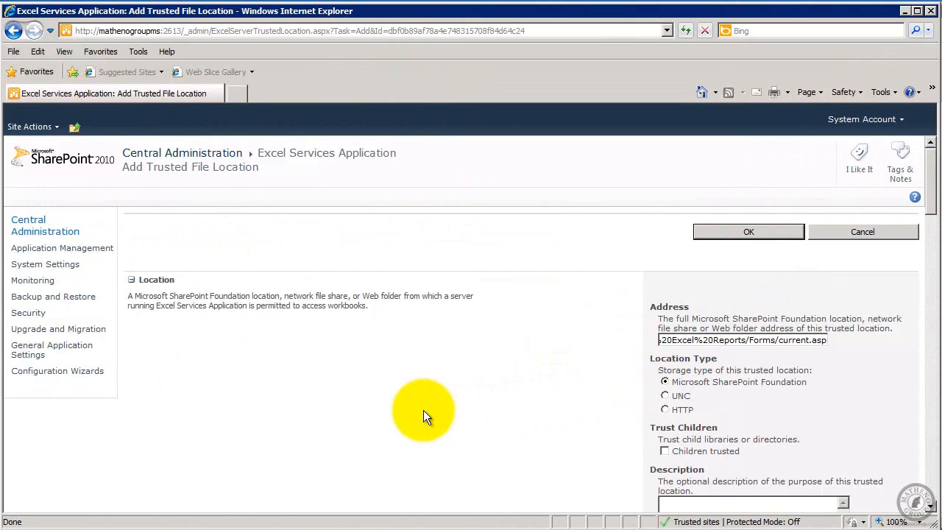
key("Left")
key("Left")
key("Left")
key("Left")
key("Left")
key("Left")
key("Left")
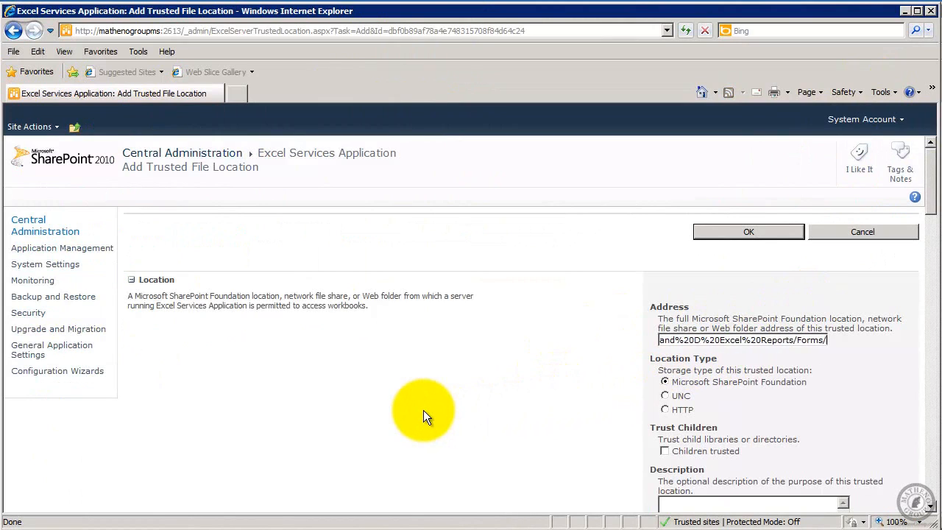
key("Left")
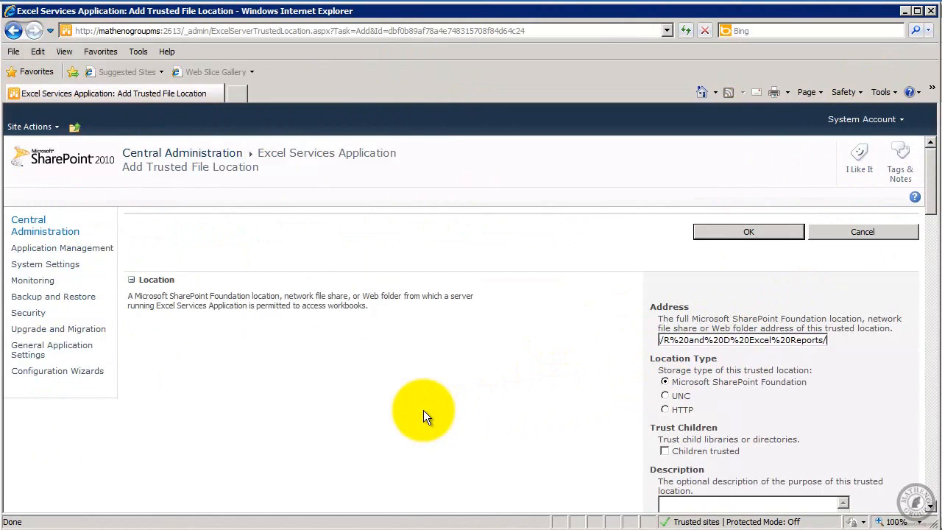
left_click(749, 226)
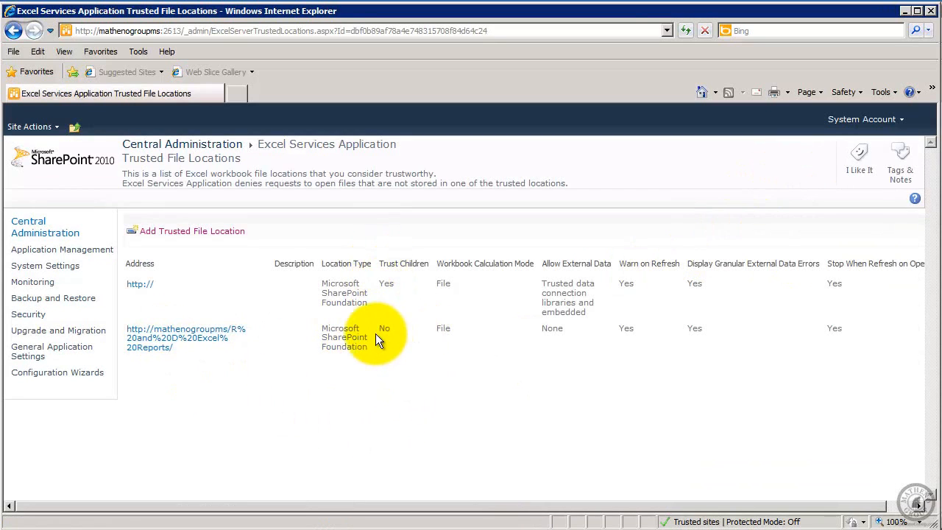
- Edit the R and D Excel Reports trusted location so that its children are trusted, and save the change
left_click(258, 340)
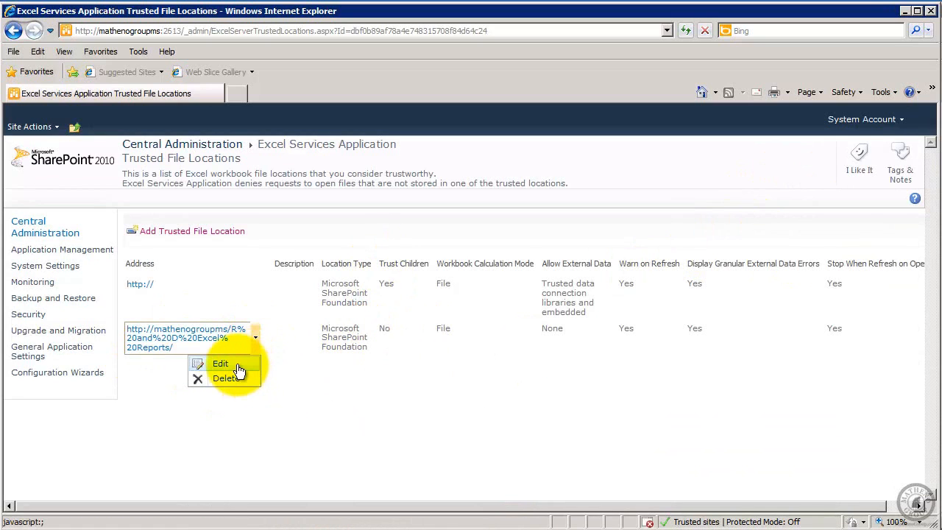
left_click(235, 365)
left_click_drag(932, 209, 938, 242)
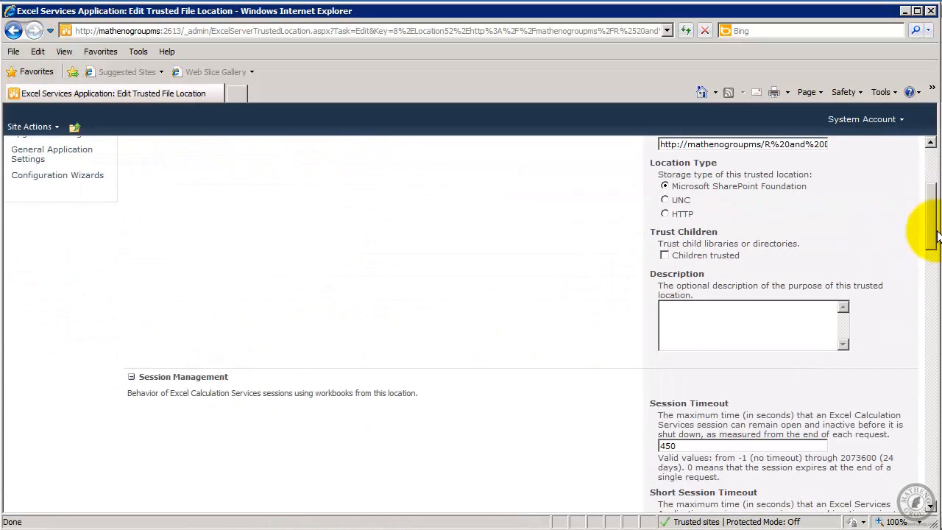
left_click(672, 255)
left_click_drag(938, 235, 936, 503)
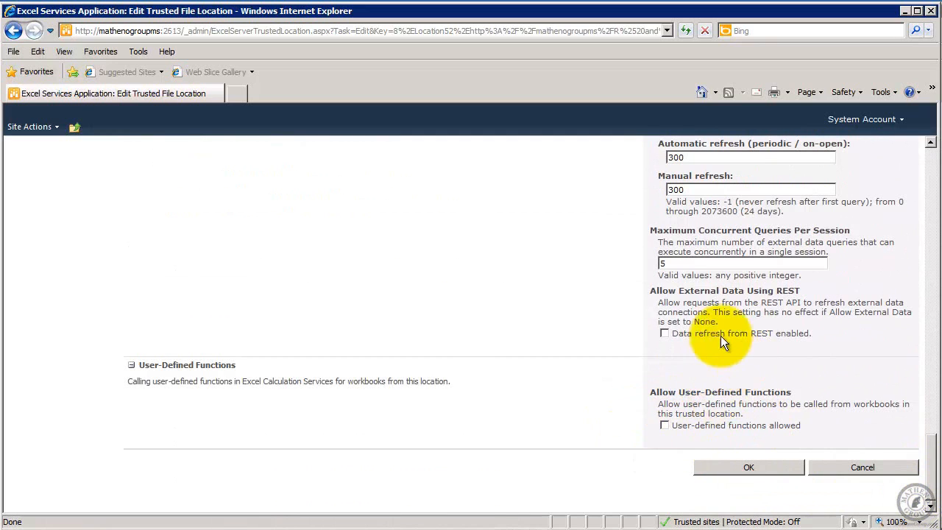
left_click(725, 468)
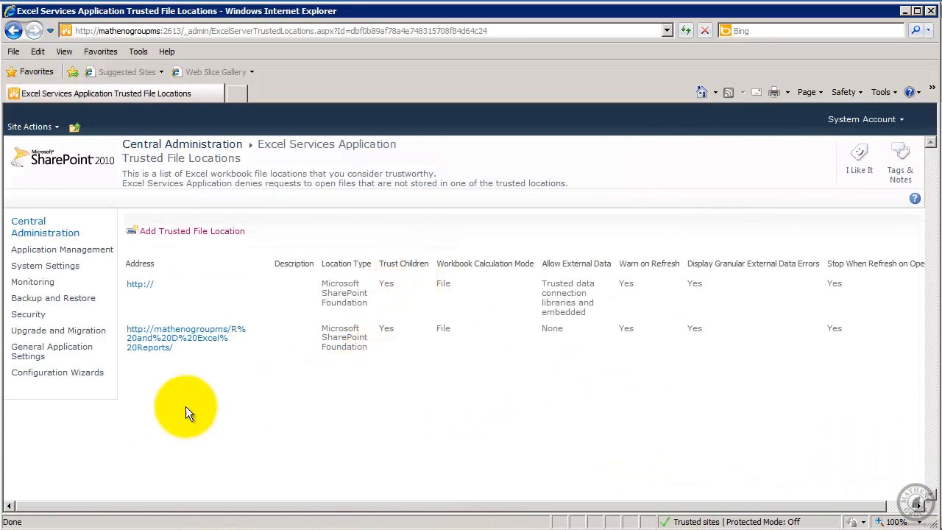